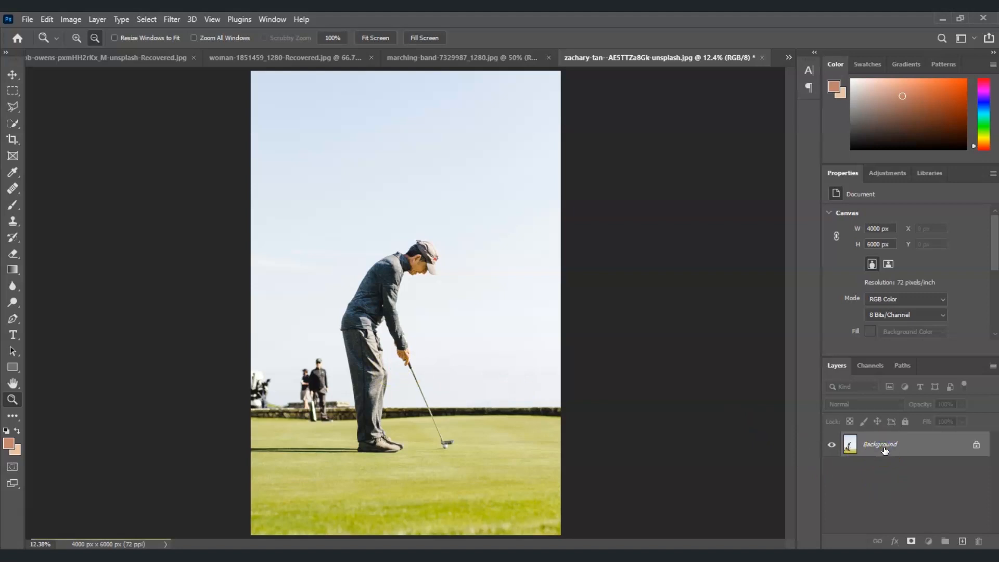
- Duplicate the Background layer and name the copy "Removing people from background"
right_click(884, 446)
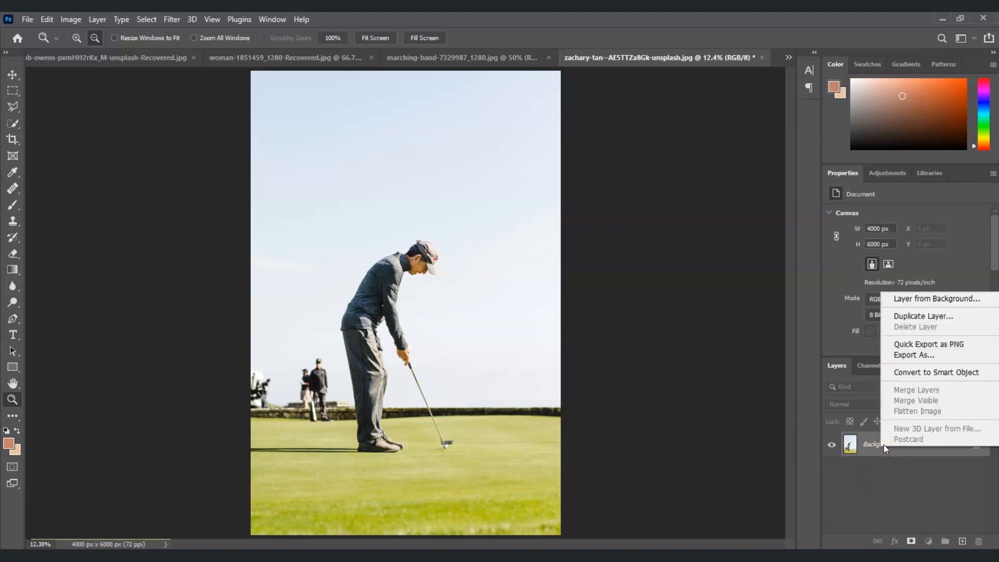
click(927, 316)
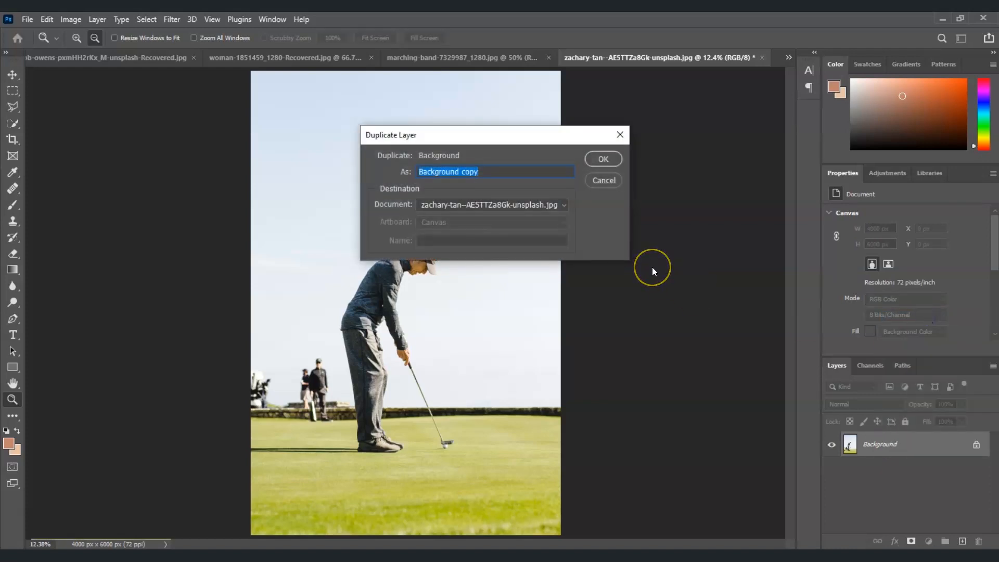
text(Removing people from bac)
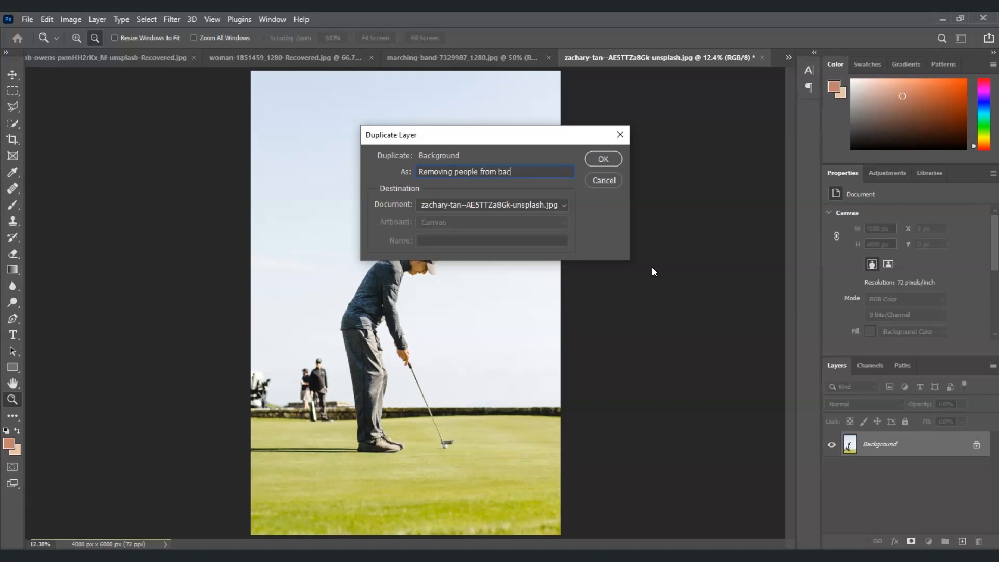
text(kground)
key(Return)
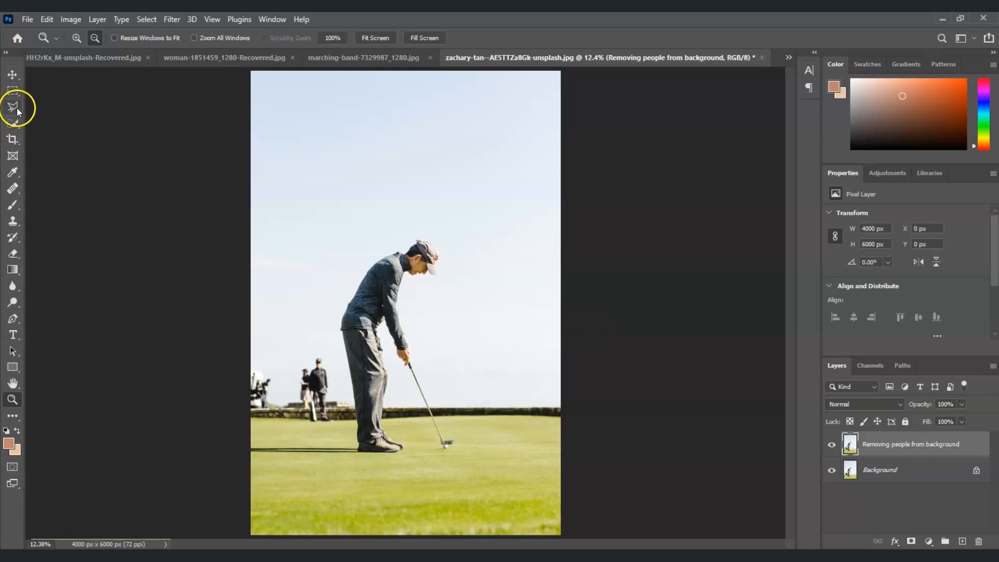
- Select the two people standing in the background with the Object Selection Tool
mouse_move(16, 124)
mouse_down()
mouse_move(67, 121)
mouse_move(51, 121)
mouse_up()
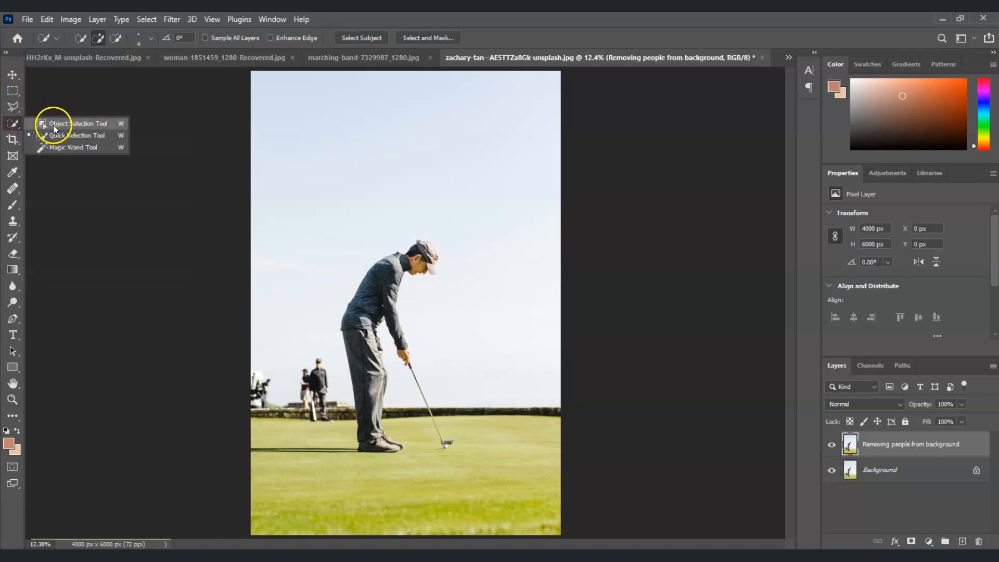
click(95, 123)
drag(245, 334, 336, 428)
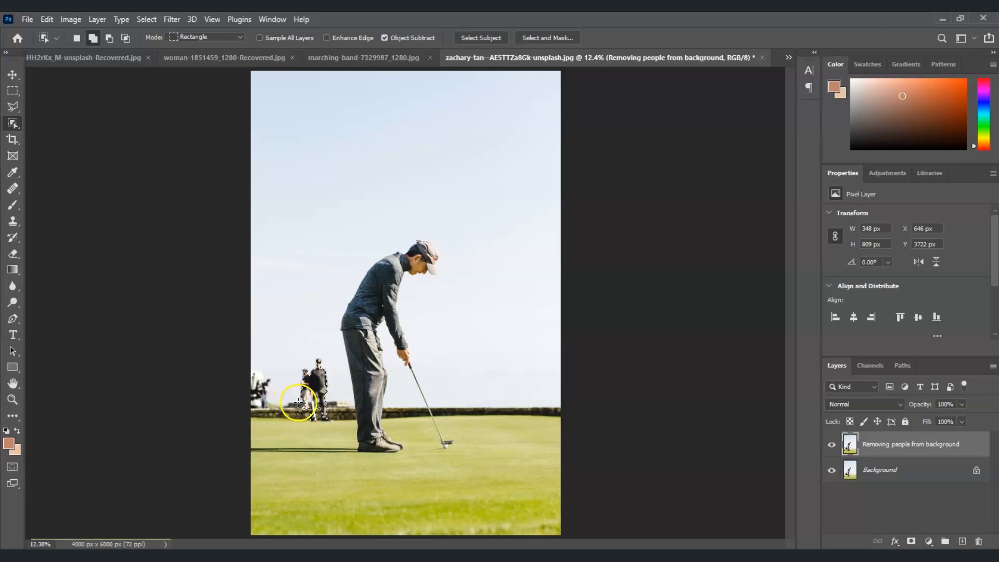
- Add the golf bags at the photo's left edge to the selection with the Quick Selection Tool
right_click(14, 126)
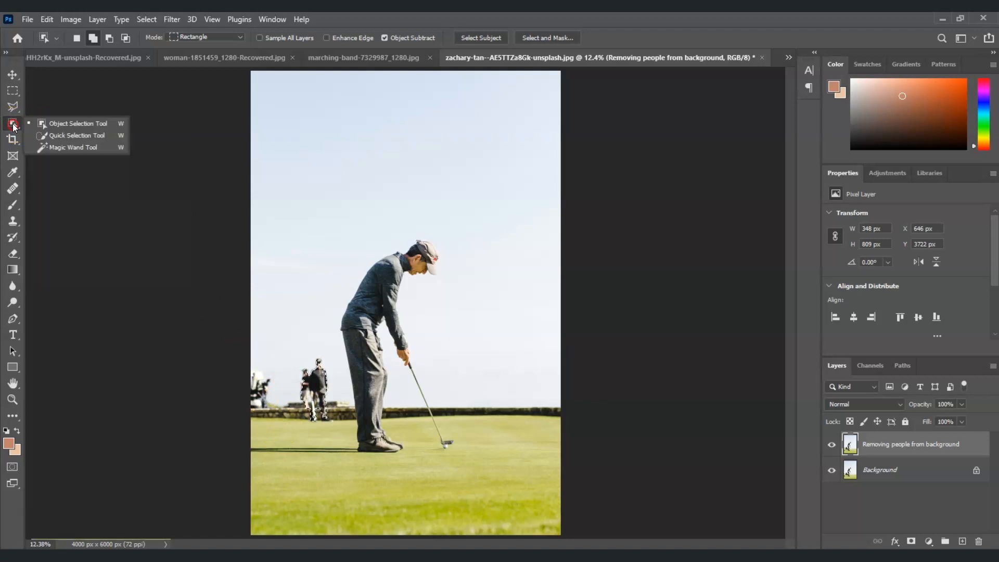
click(67, 135)
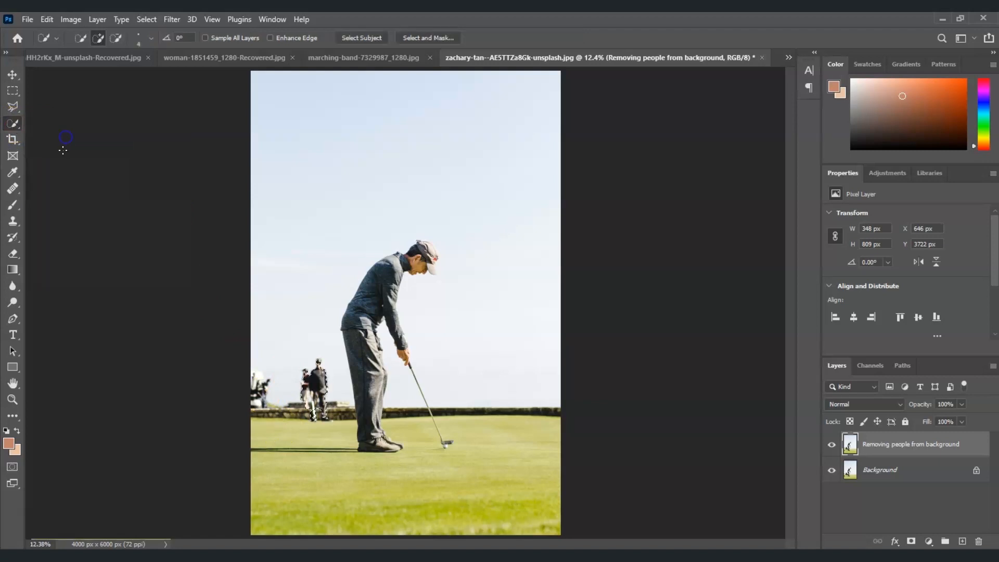
click(13, 399)
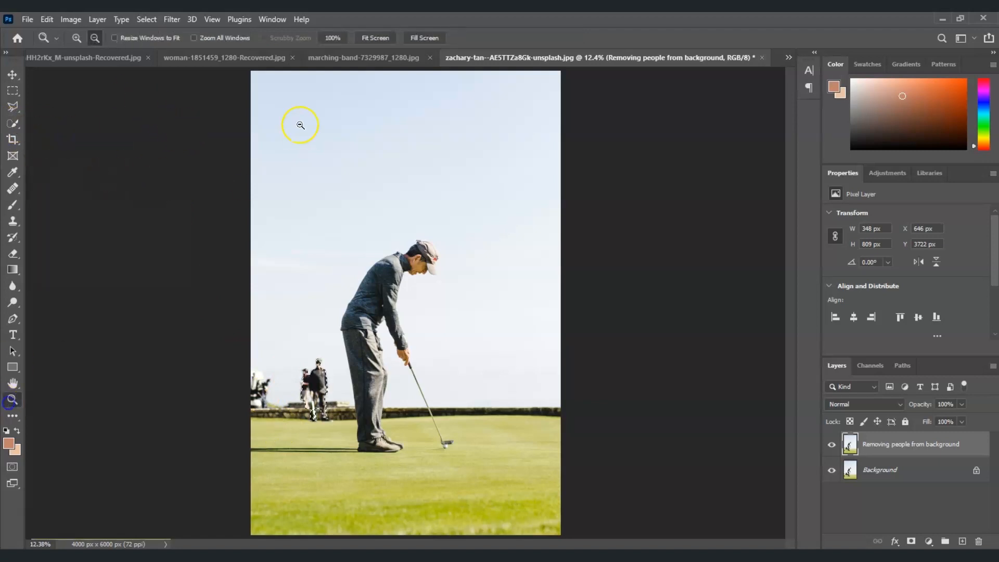
click(411, 39)
scroll(234, 393, down, 2)
scroll(217, 364, down, 1)
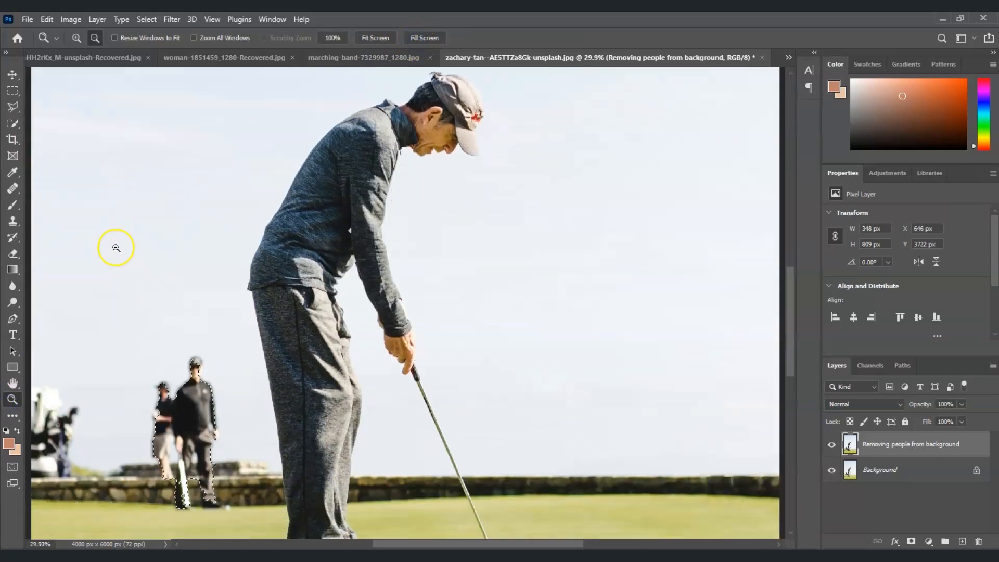
click(13, 125)
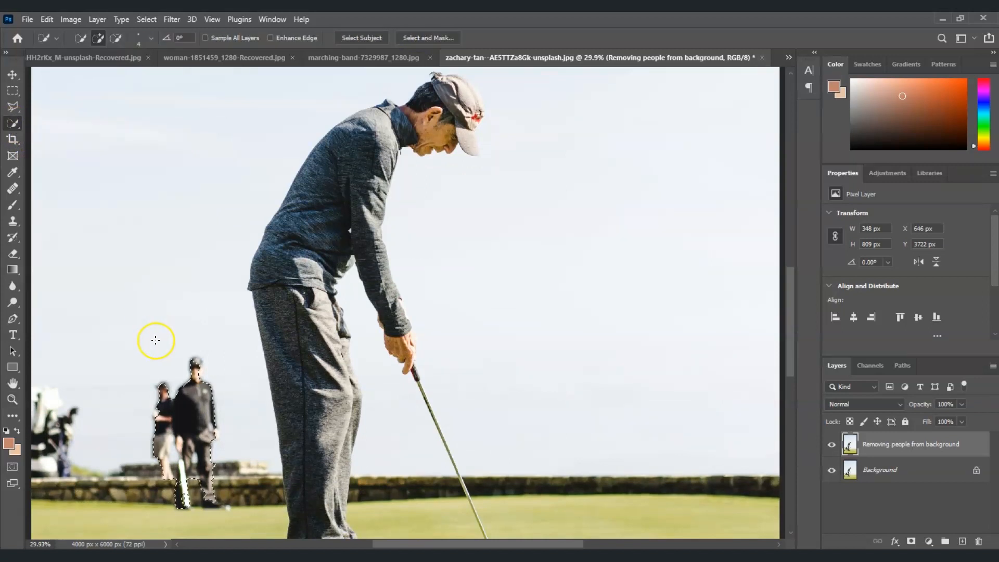
click(98, 40)
mouse_move(40, 402)
mouse_down()
mouse_move(55, 443)
mouse_move(55, 408)
mouse_move(39, 393)
mouse_move(73, 412)
mouse_move(61, 456)
mouse_move(40, 475)
mouse_move(64, 474)
mouse_move(74, 418)
mouse_move(66, 471)
mouse_up()
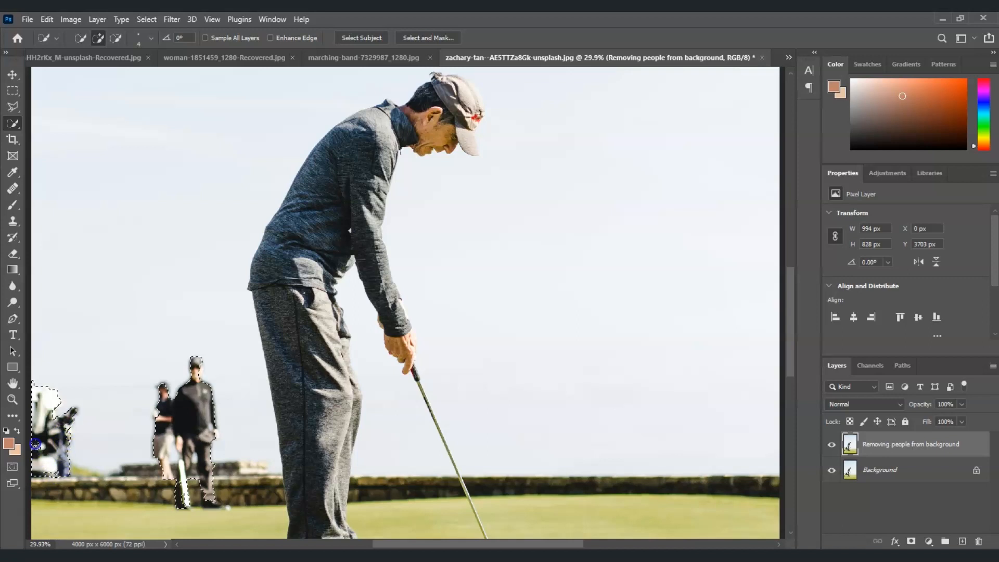
- Extend the selection around the two background people to include their missed feet, arm and head edges
click(206, 504)
click(225, 506)
click(217, 433)
click(167, 385)
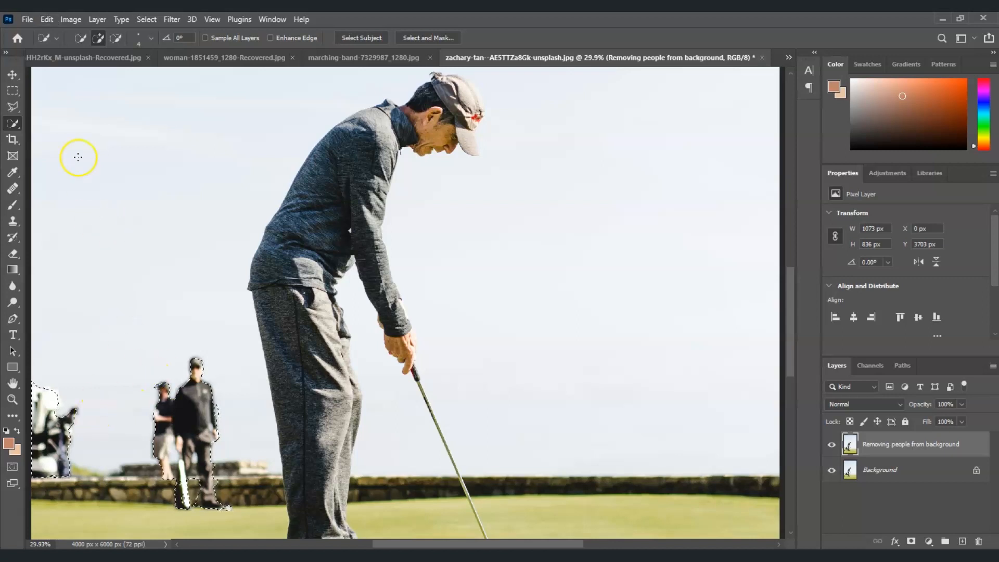
- Open Content-Aware Fill for the selected people and golf bags
click(48, 20)
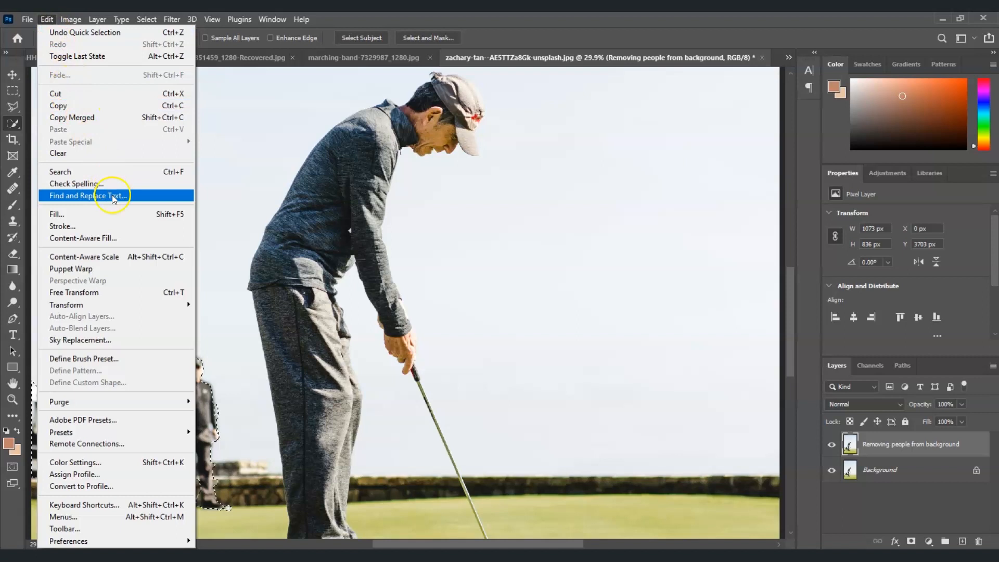
click(121, 241)
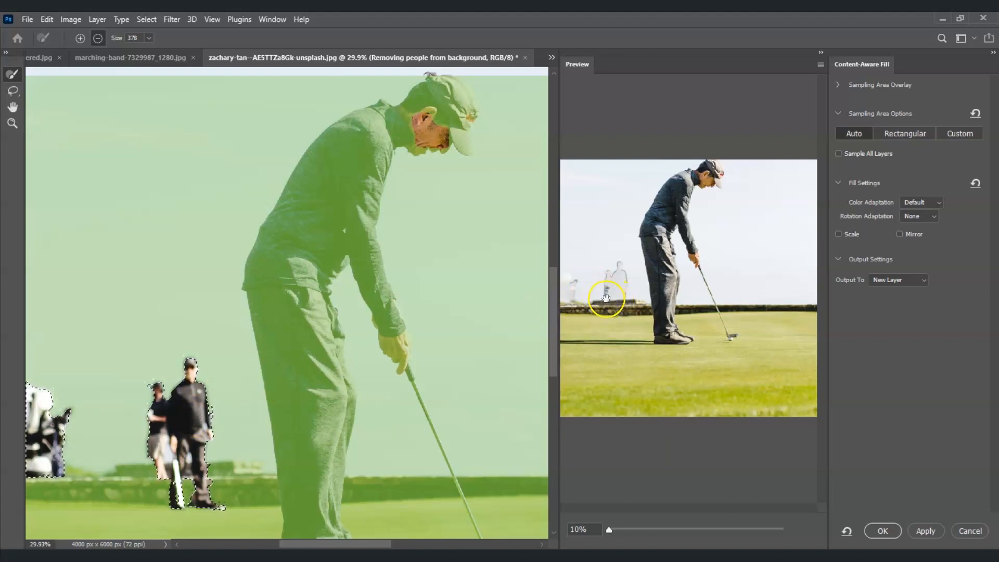
click(143, 464)
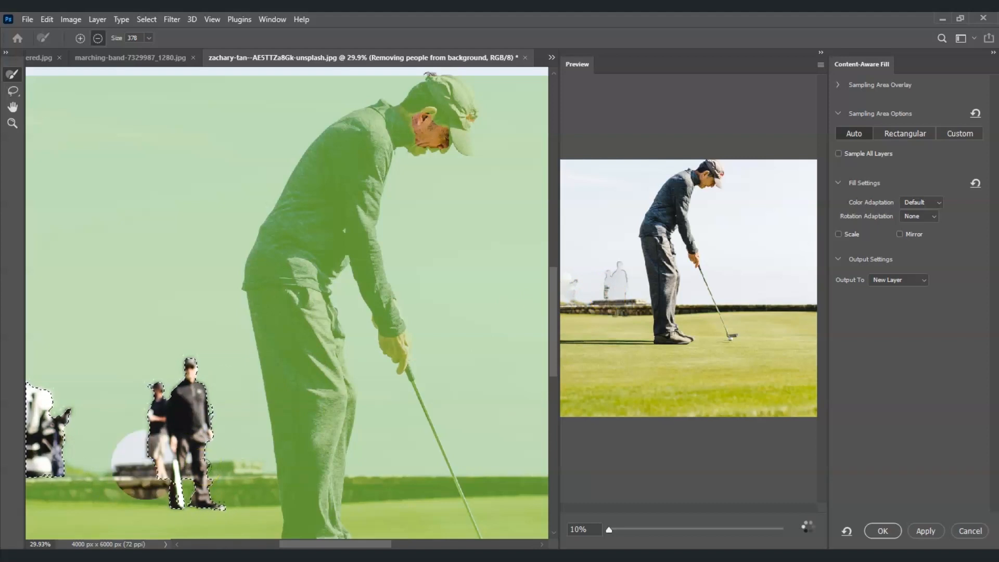
click(237, 448)
click(610, 321)
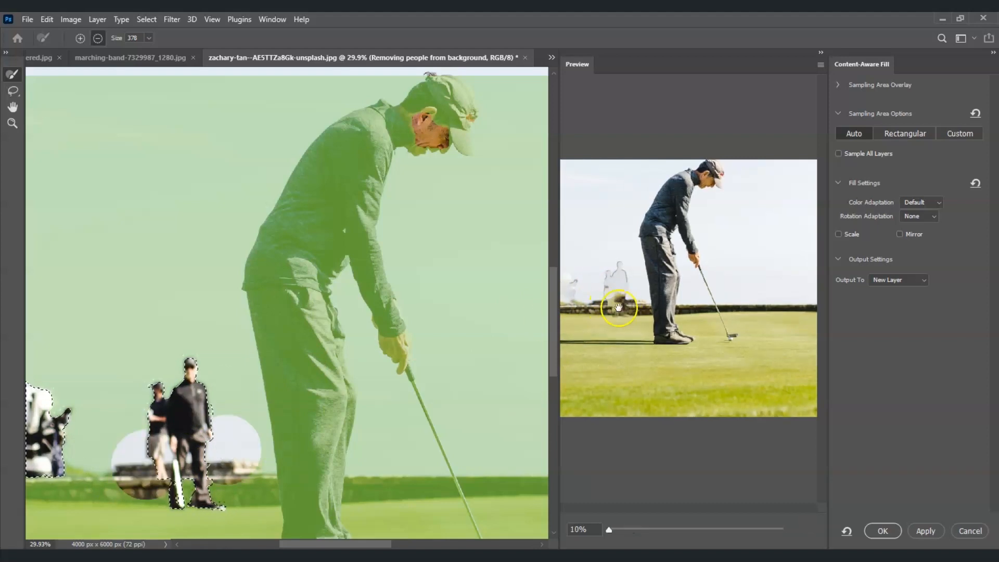
key(ctrl+z)
key(ctrl+z)
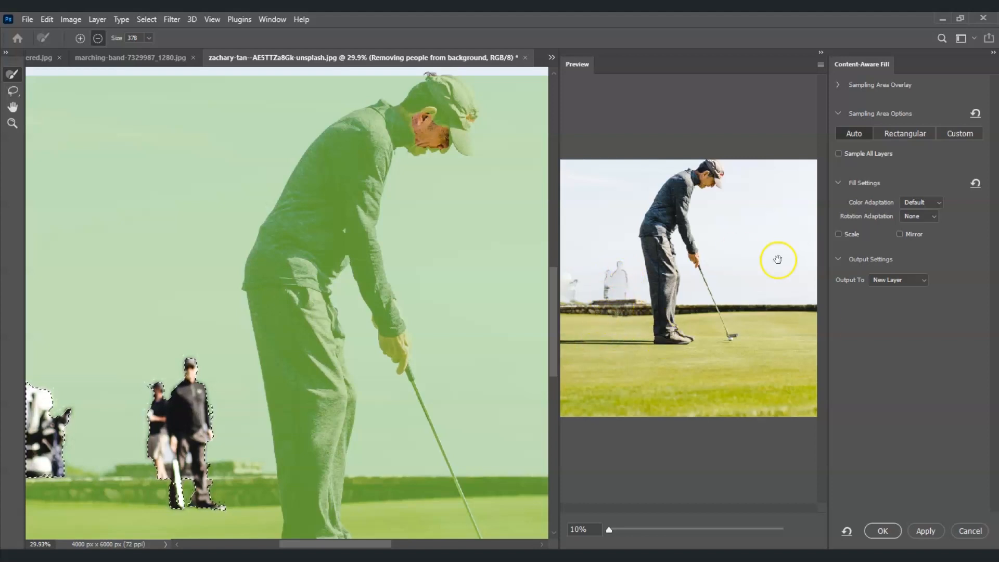
- Apply the content-aware fill with output to a new layer, and deselect the filled area
click(889, 530)
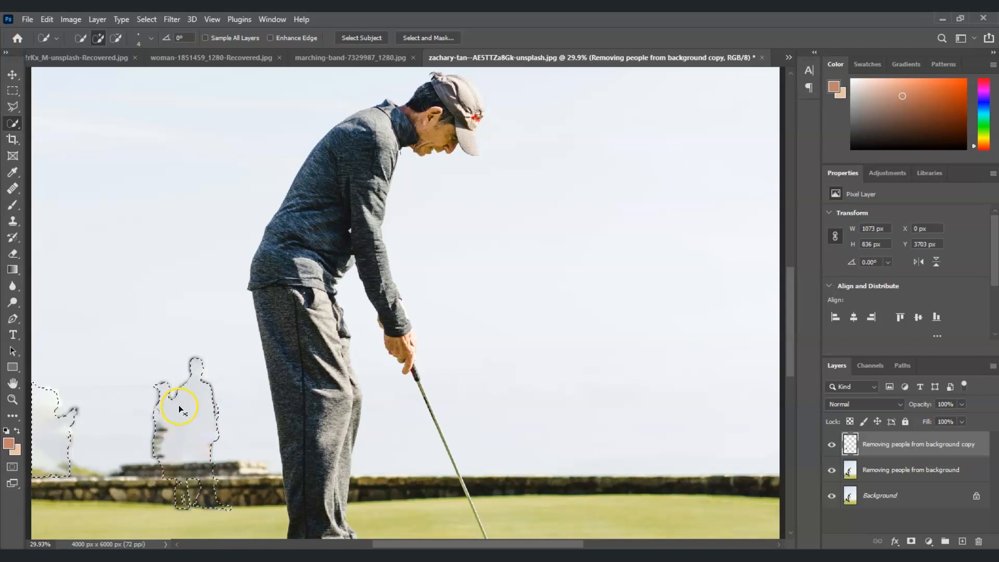
key(ctrl+d)
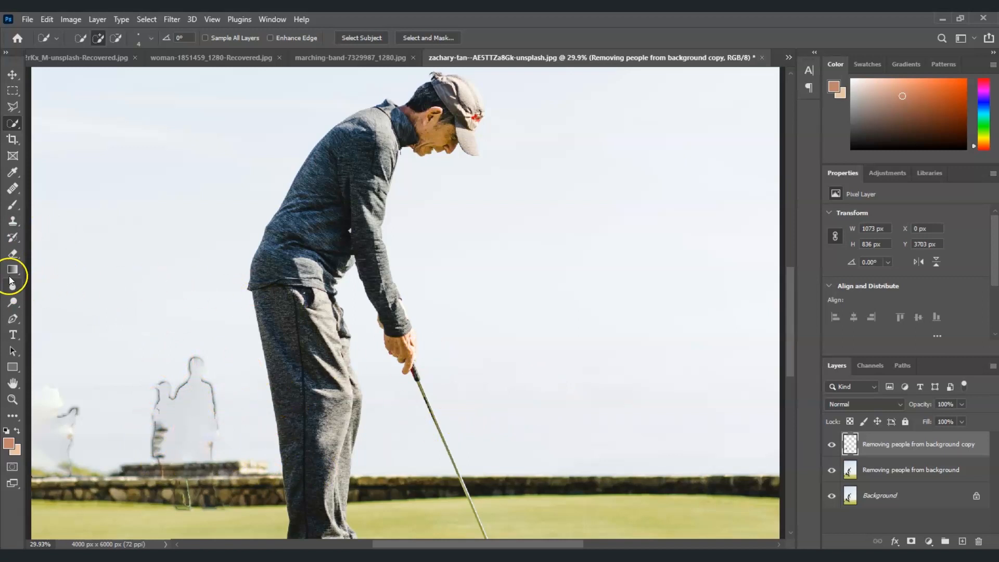
- Set up the Clone Stamp tool with 90% opacity and a 133 px soft round brush
click(13, 223)
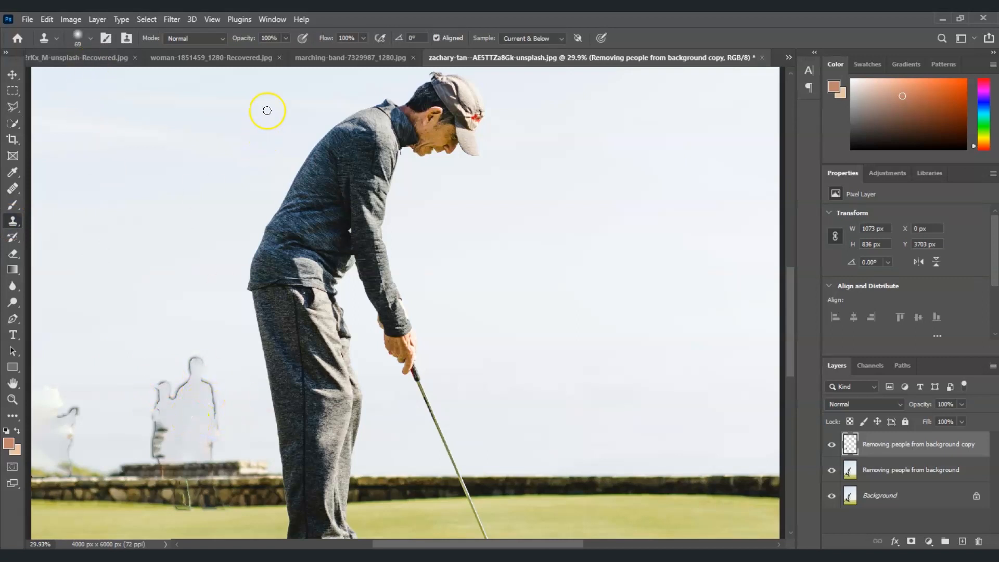
click(286, 37)
drag(282, 49, 280, 49)
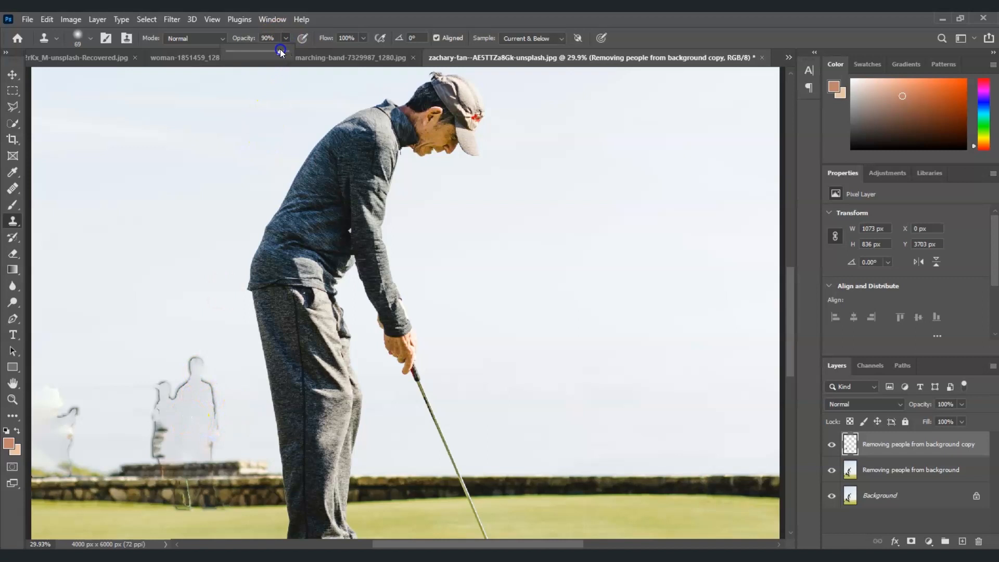
click(90, 37)
drag(96, 79, 114, 79)
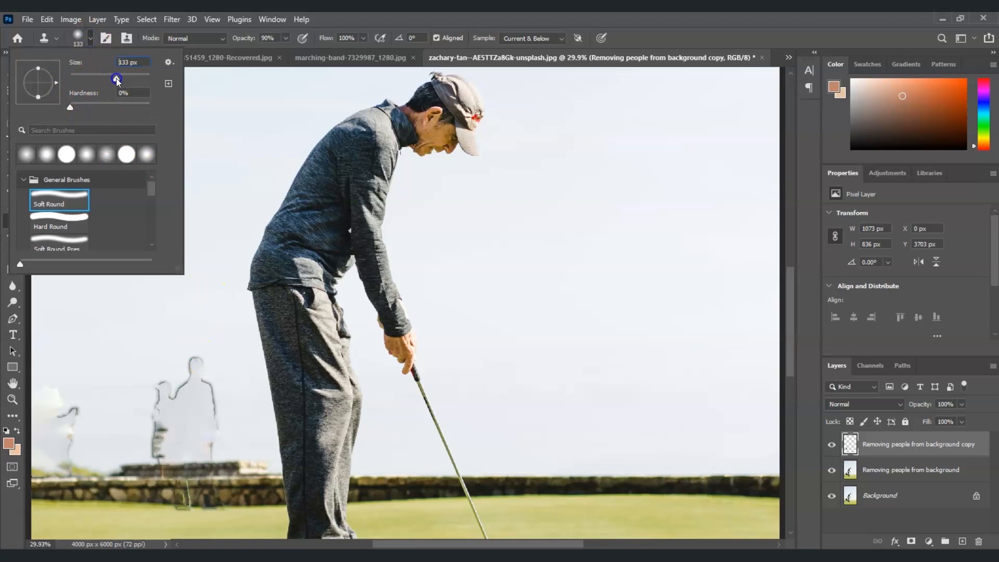
click(219, 426)
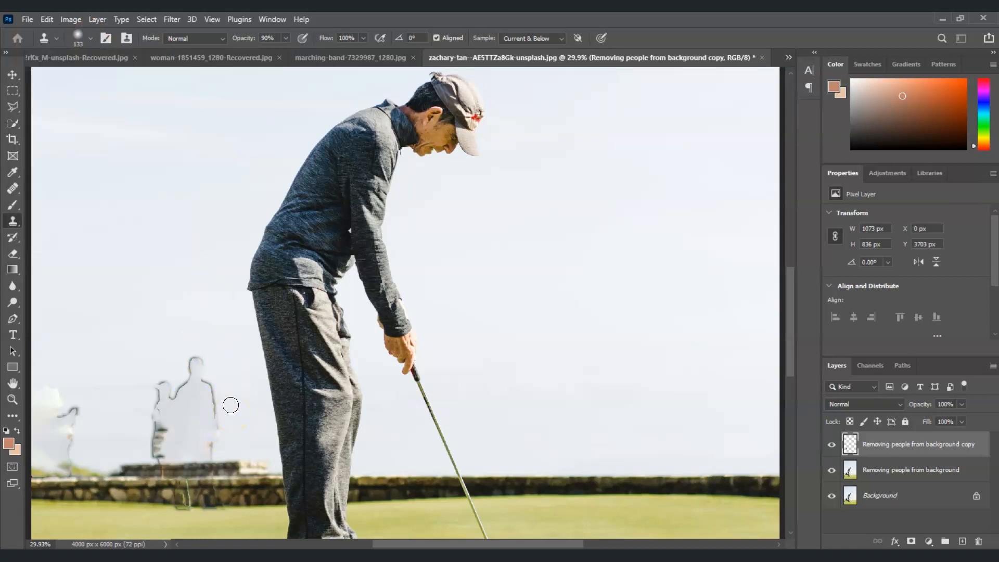
- Clone clean sky over the leftover outlines of the two removed people
alt+click(229, 396)
drag(212, 391, 210, 451)
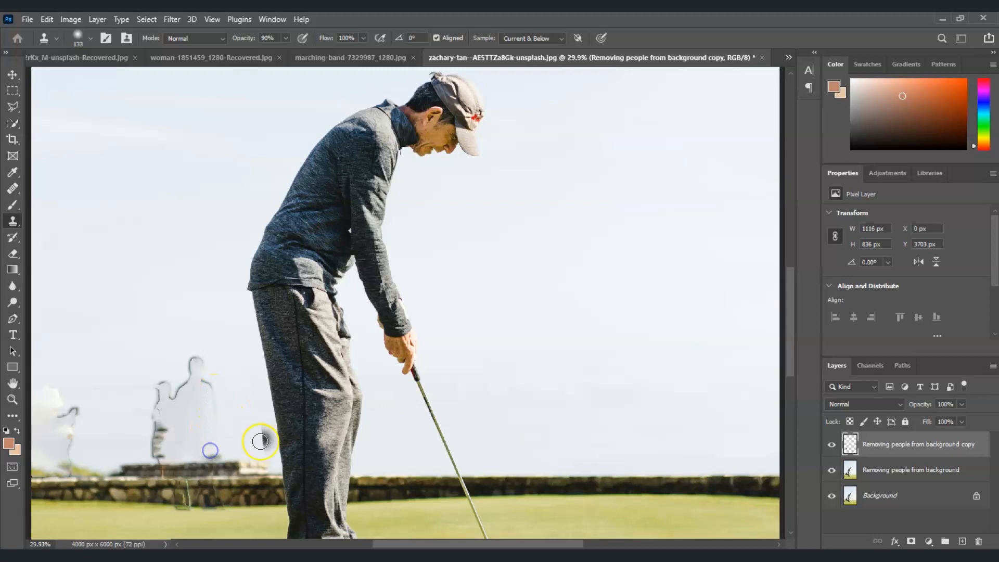
click(202, 401)
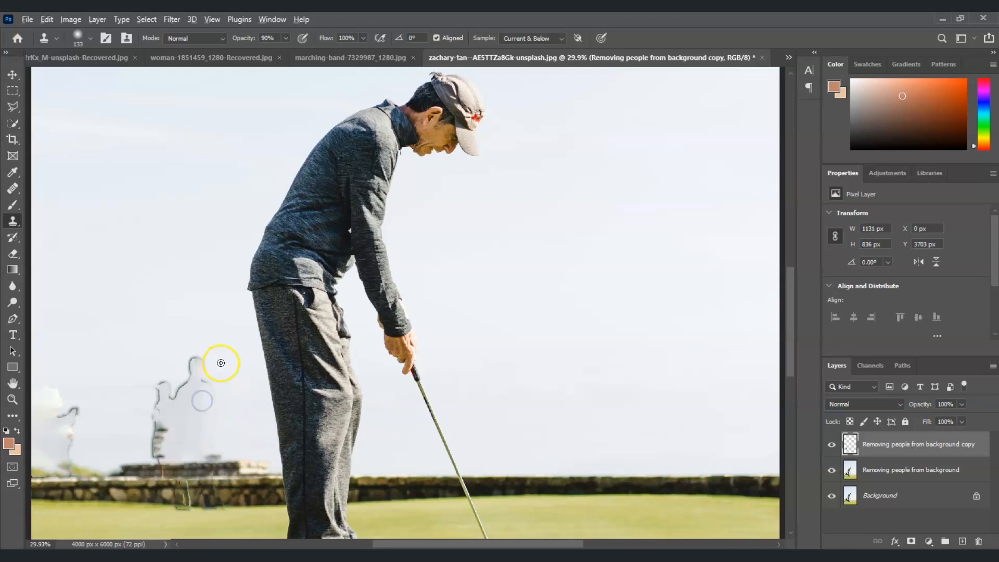
mouse_move(218, 362)
mouse_down()
mouse_move(219, 384)
mouse_move(194, 361)
mouse_move(189, 383)
mouse_move(194, 356)
mouse_move(179, 393)
mouse_move(196, 388)
mouse_move(217, 422)
mouse_move(197, 394)
mouse_move(225, 398)
mouse_move(169, 374)
mouse_move(199, 354)
mouse_move(199, 394)
mouse_move(168, 380)
mouse_move(147, 441)
mouse_move(221, 450)
mouse_up()
alt+click(199, 339)
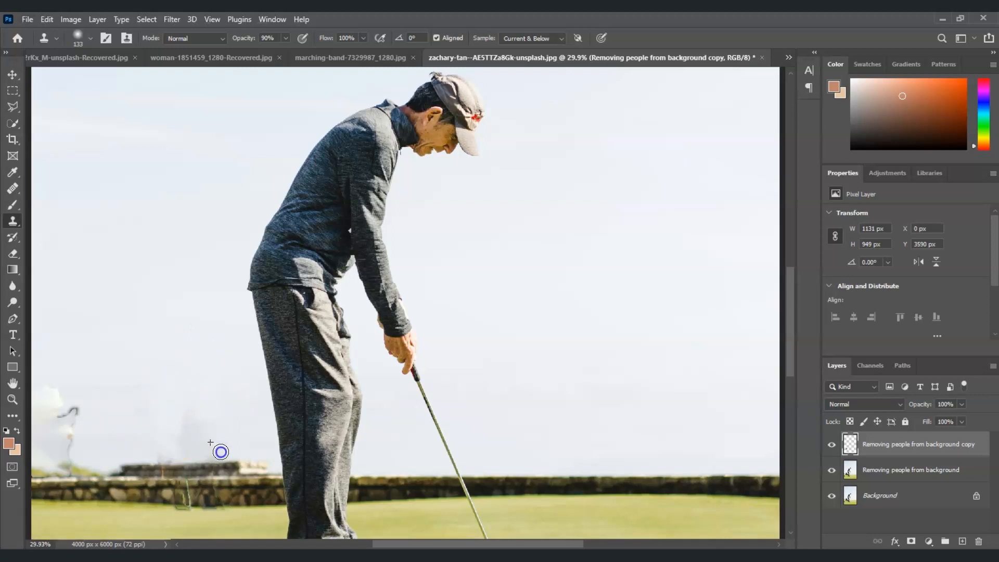
- Clone away the remnants on the wall and grass and the leftover golf bag outline at the photo's left edge
alt+click(199, 495)
mouse_move(192, 494)
mouse_down()
mouse_move(174, 512)
mouse_move(216, 514)
mouse_move(159, 519)
mouse_up()
mouse_move(69, 460)
mouse_down()
mouse_move(80, 435)
mouse_move(66, 419)
mouse_move(83, 452)
mouse_move(68, 464)
mouse_move(82, 464)
mouse_move(45, 472)
mouse_move(62, 464)
mouse_move(48, 458)
mouse_move(69, 449)
mouse_up()
key(ctrl+z)
click(134, 450)
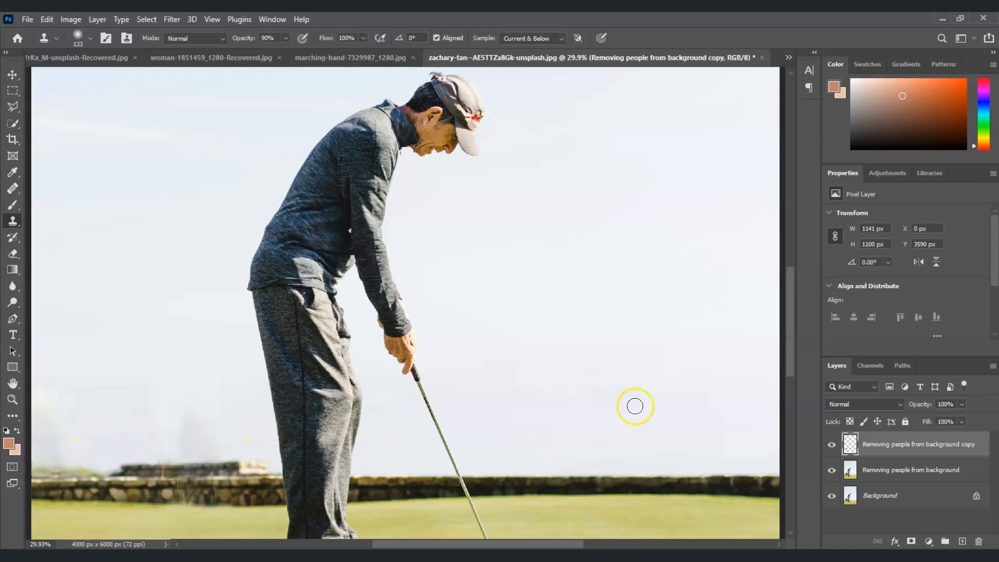
- Fit the whole photo in view and toggle the visibility of the two upper layers to compare before and after
click(12, 399)
click(381, 40)
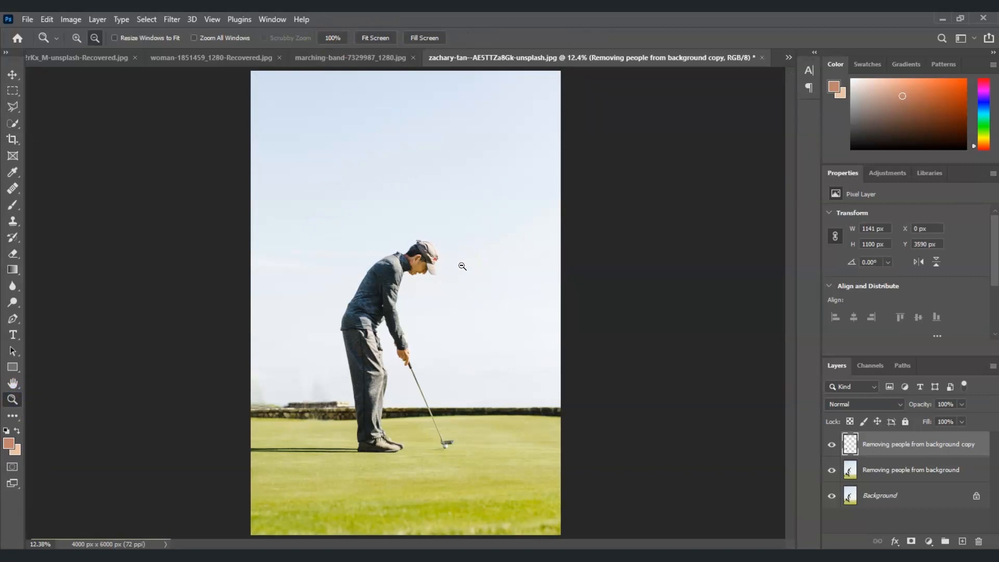
click(832, 444)
click(833, 470)
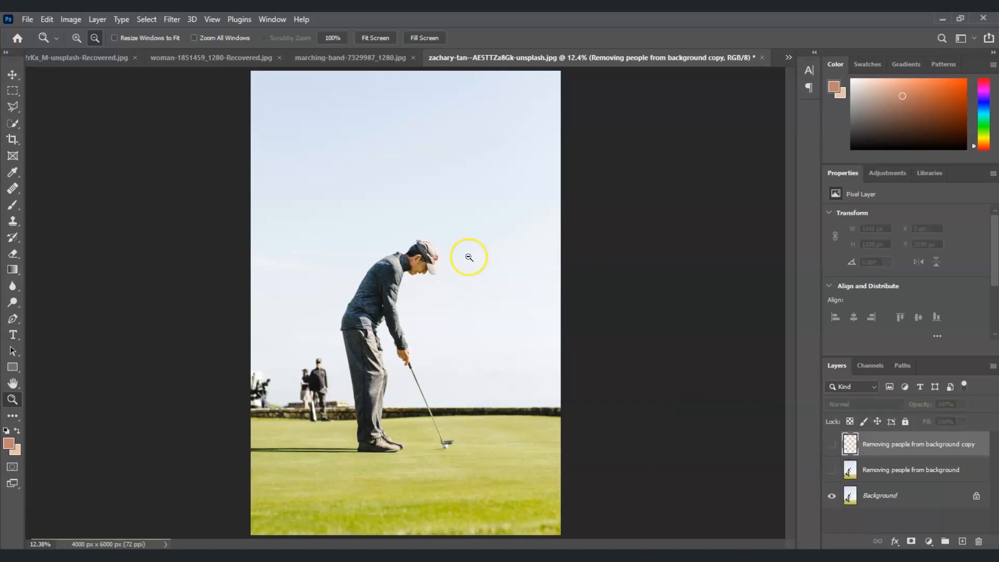
click(832, 444)
click(833, 471)
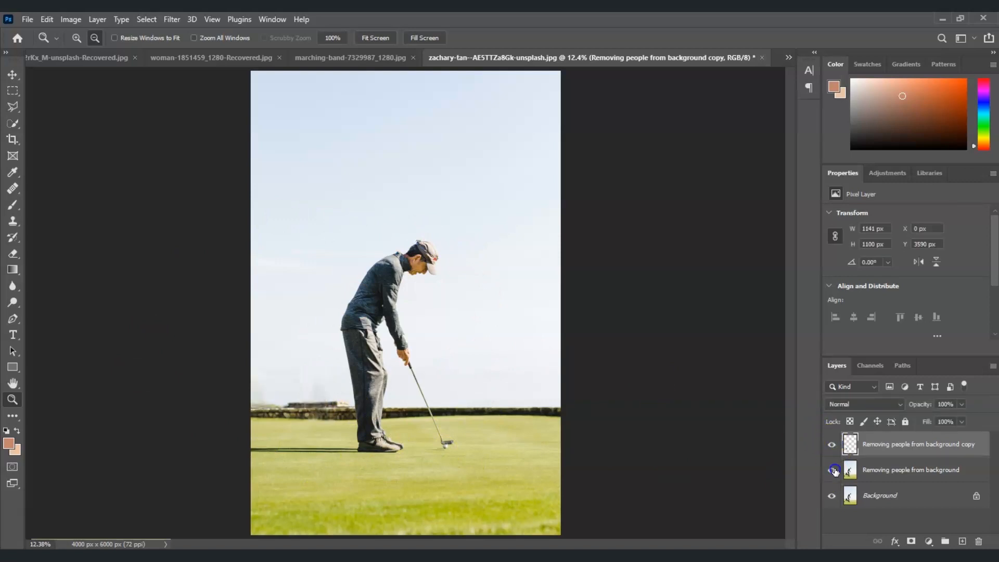